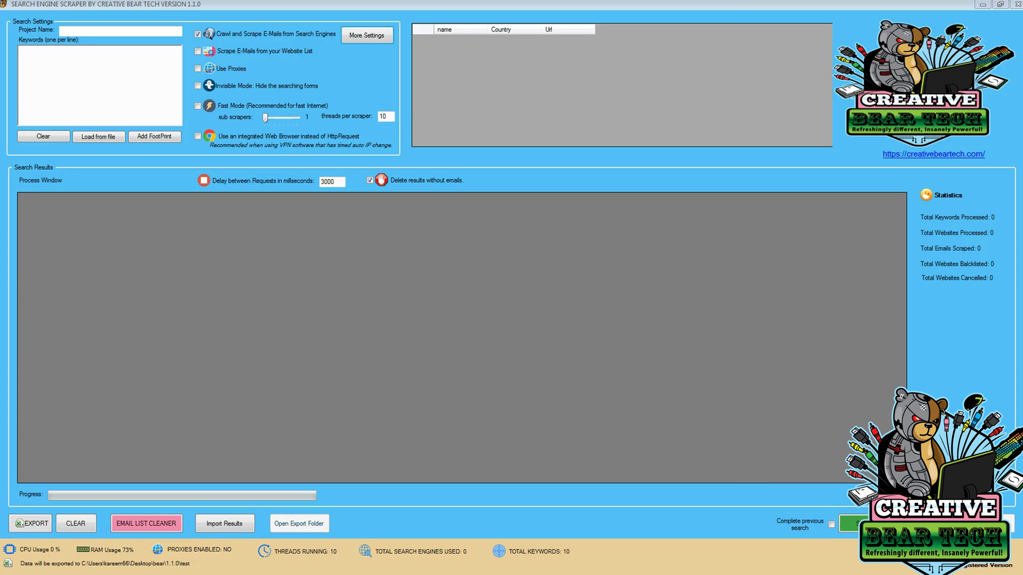
Step: Name the project 'vape' and enter the keywords vape, vape juice and vape shop on separate lines
left_click(848, 530)
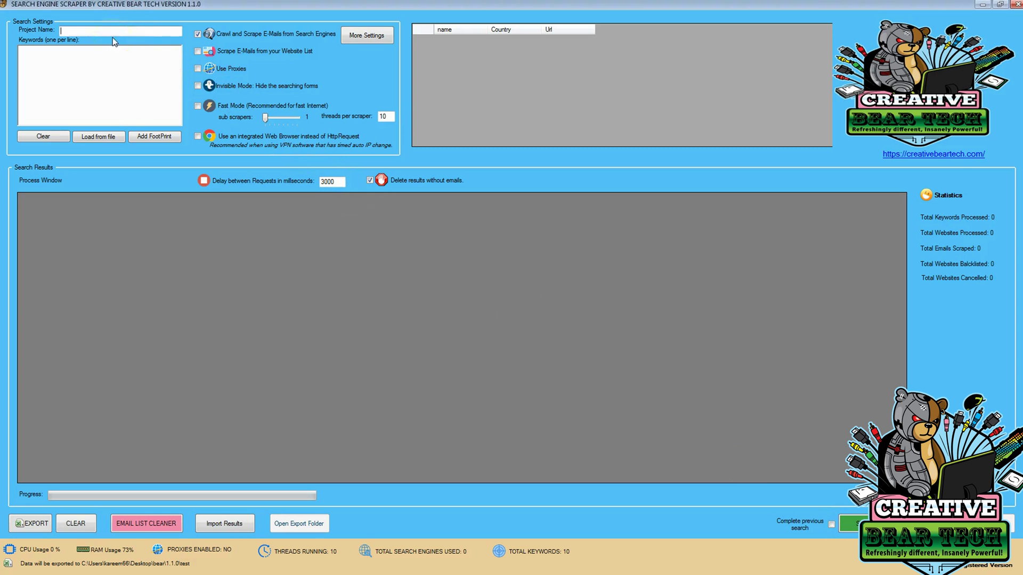
type("vape")
left_click(119, 55)
type("vape")
key("Return")
type("vape juice")
key("Return")
type("vape shop")
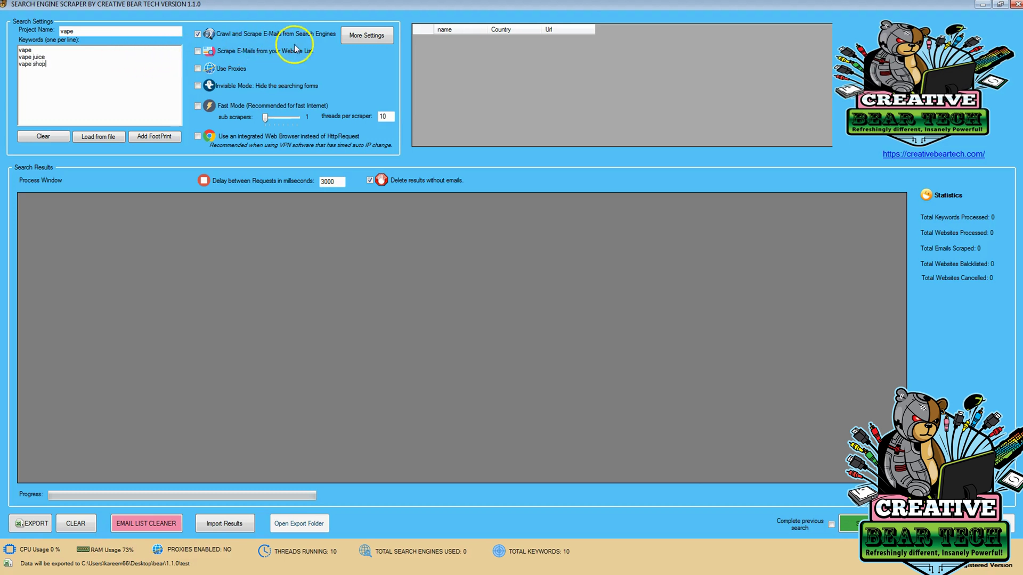
Step: In More Settings, review the proxy, speed and captcha-solving settings
left_click(352, 35)
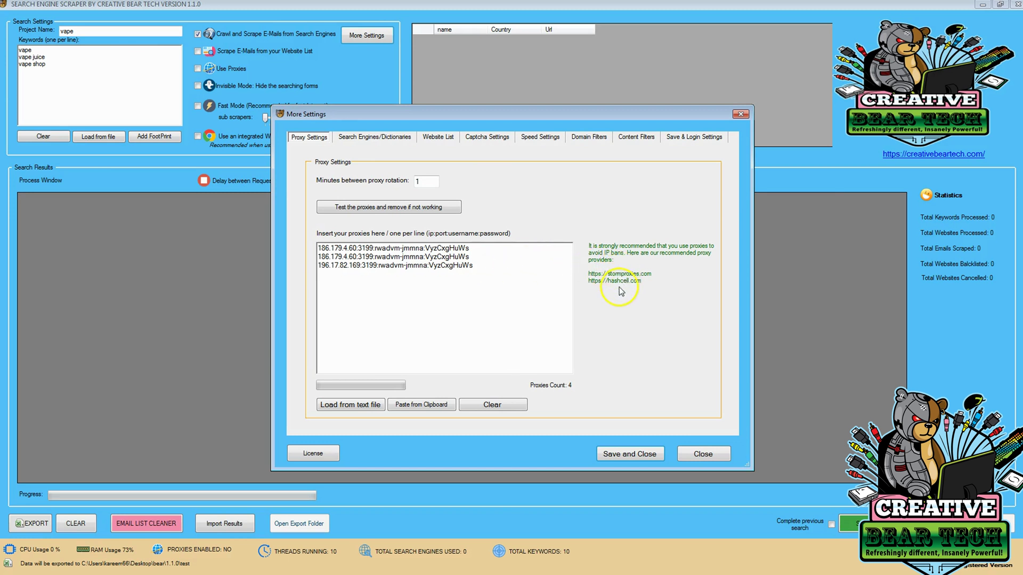
left_click(531, 140)
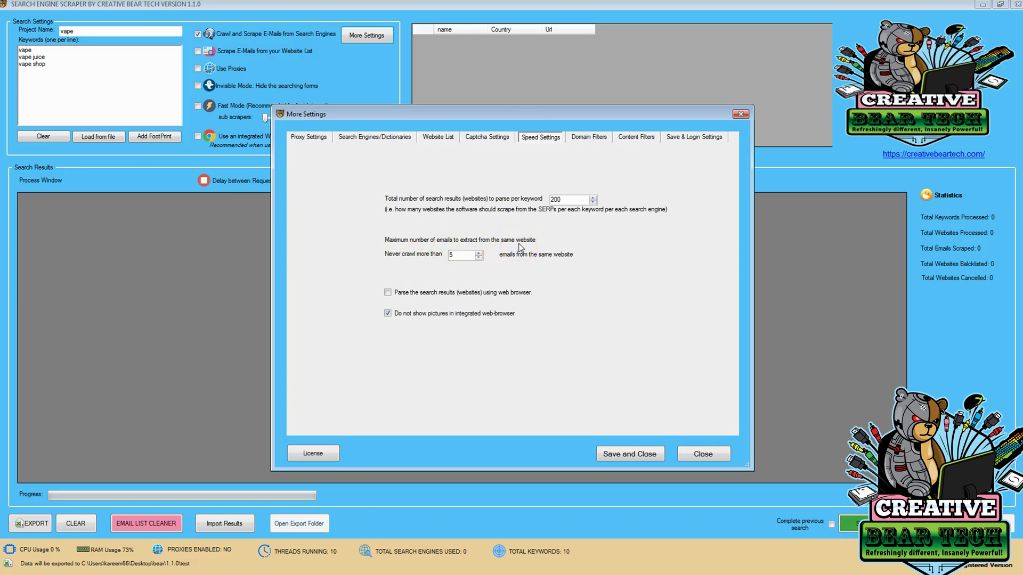
left_click(482, 138)
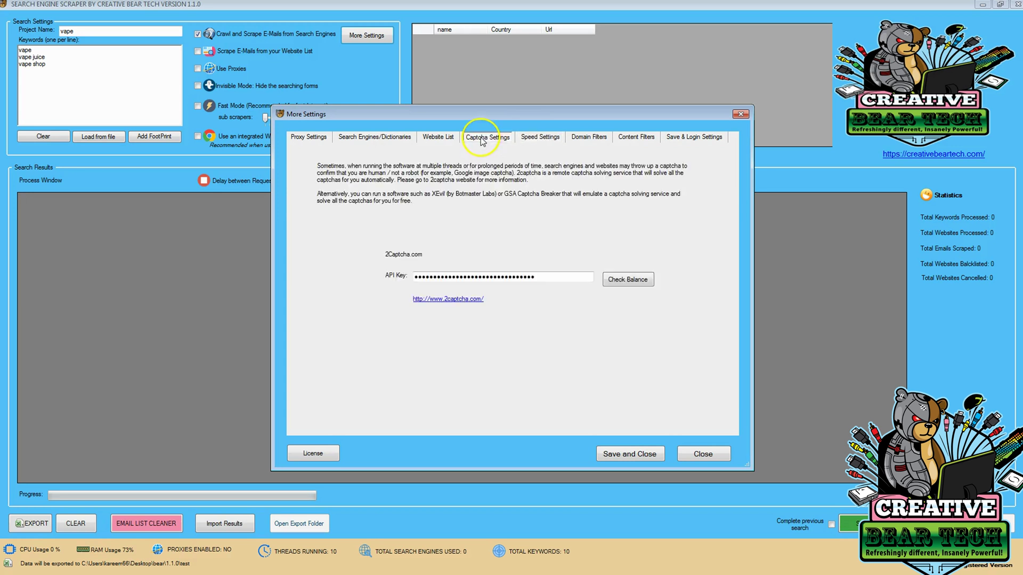
Step: Select Bing as an international search source and expand its country list down to United States
left_click(388, 141)
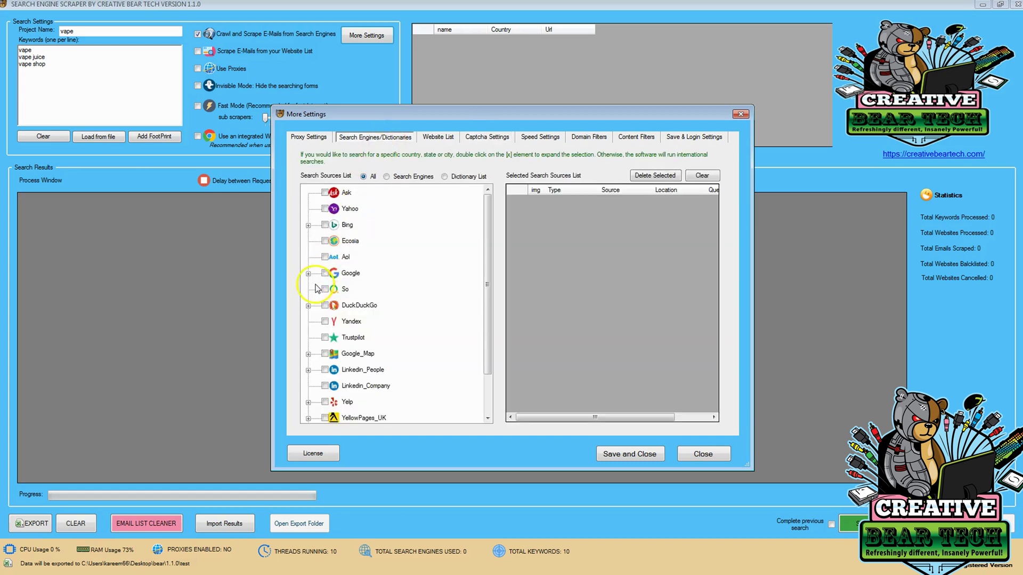
left_click(325, 224)
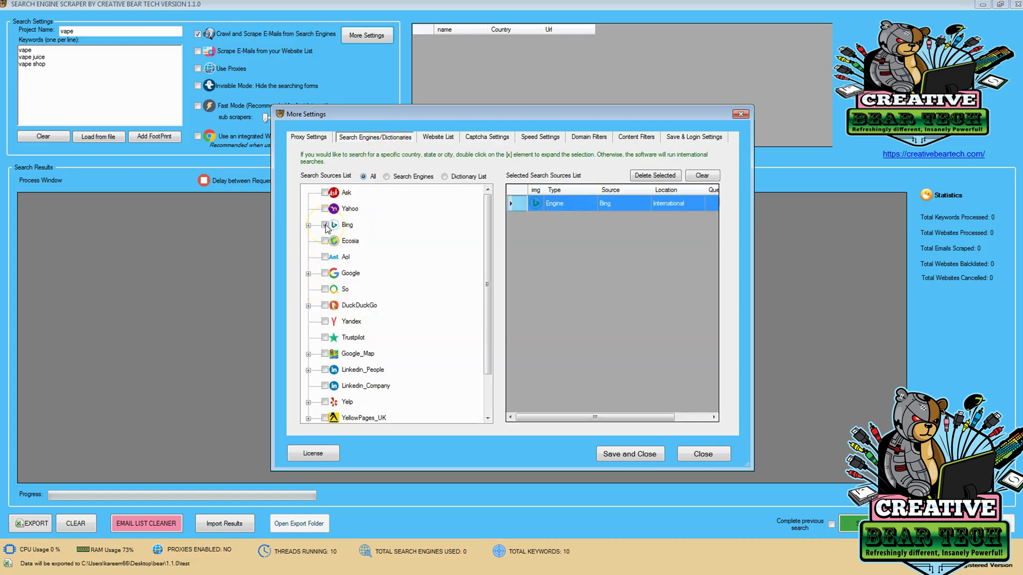
left_click(309, 226)
double_click(340, 226)
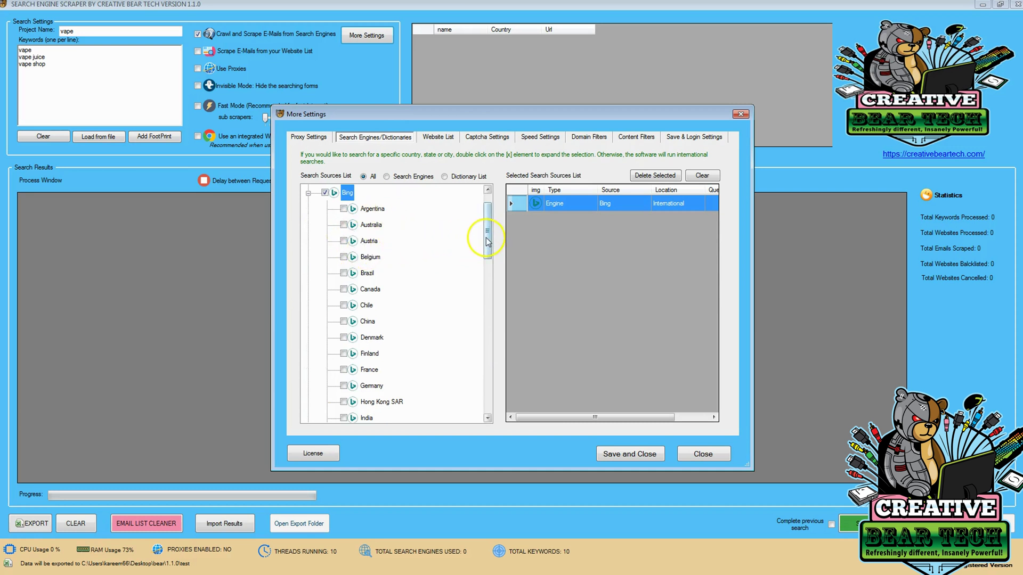
left_click_drag(487, 241, 488, 368)
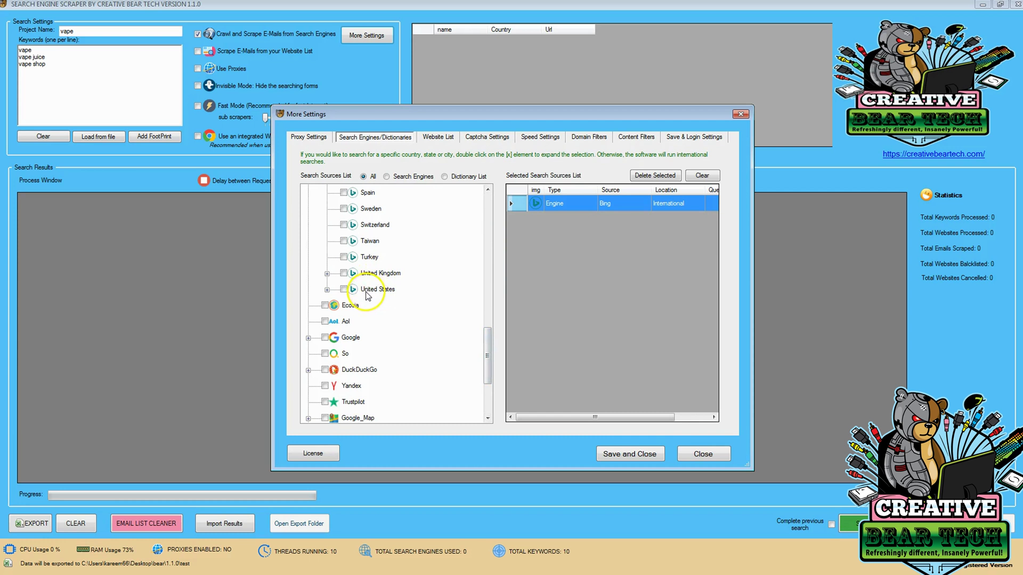
Step: Add Bing United States and its city Miami as search sources
left_click(344, 290)
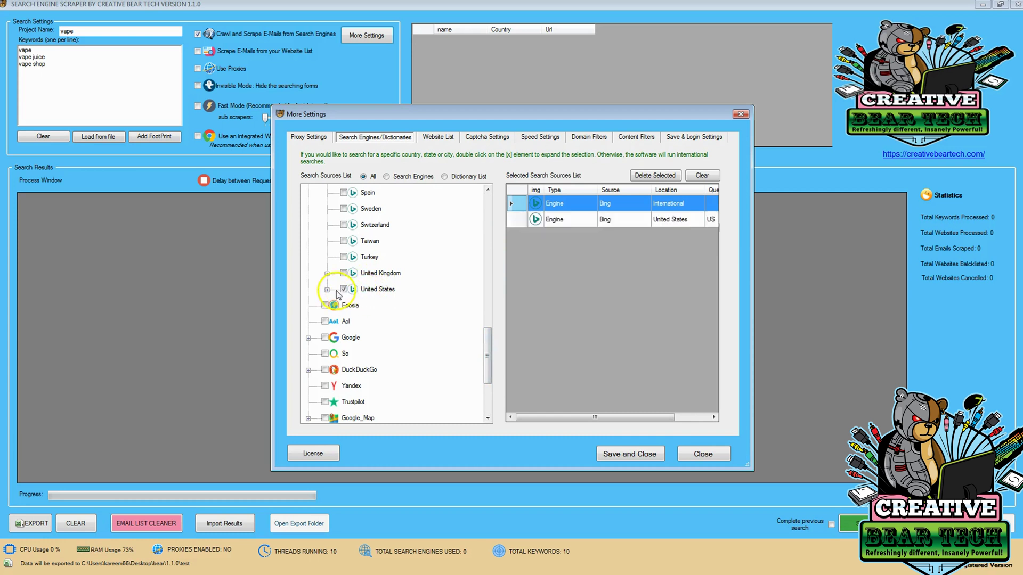
left_click(327, 290)
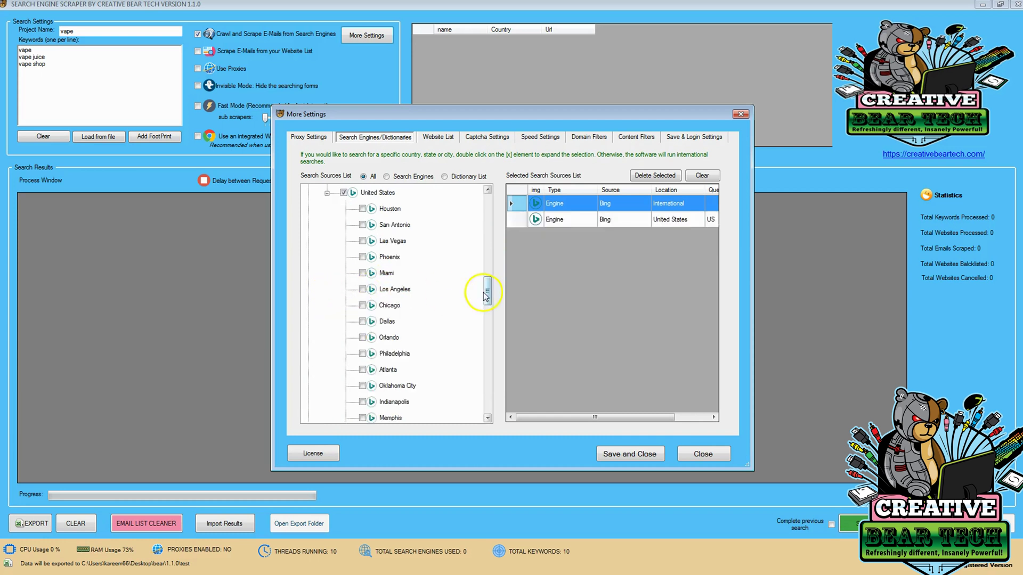
left_click_drag(486, 291, 381, 298)
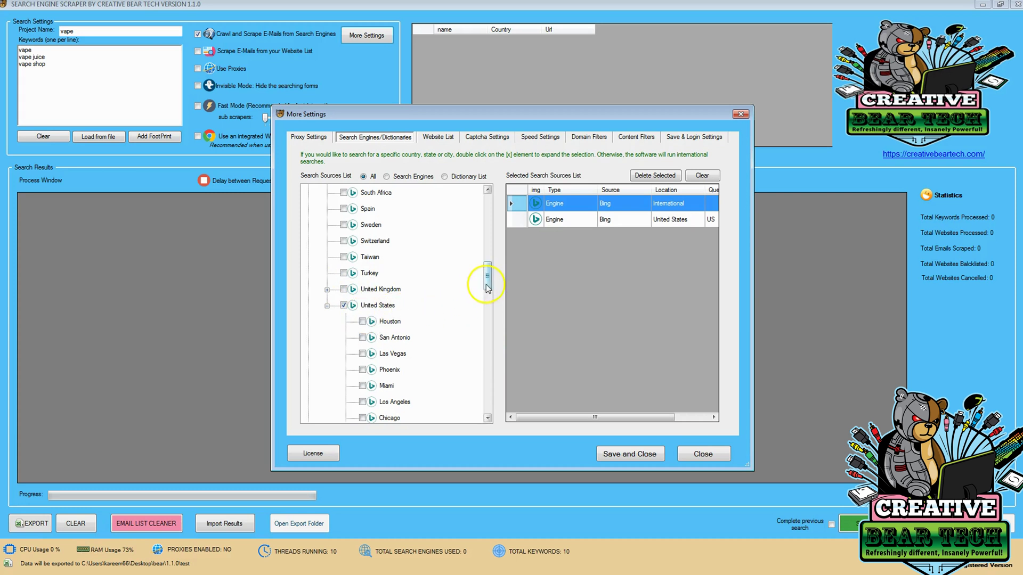
mouse_move(486, 288)
left_mouse_down()
mouse_move(489, 257)
mouse_move(486, 269)
left_mouse_up()
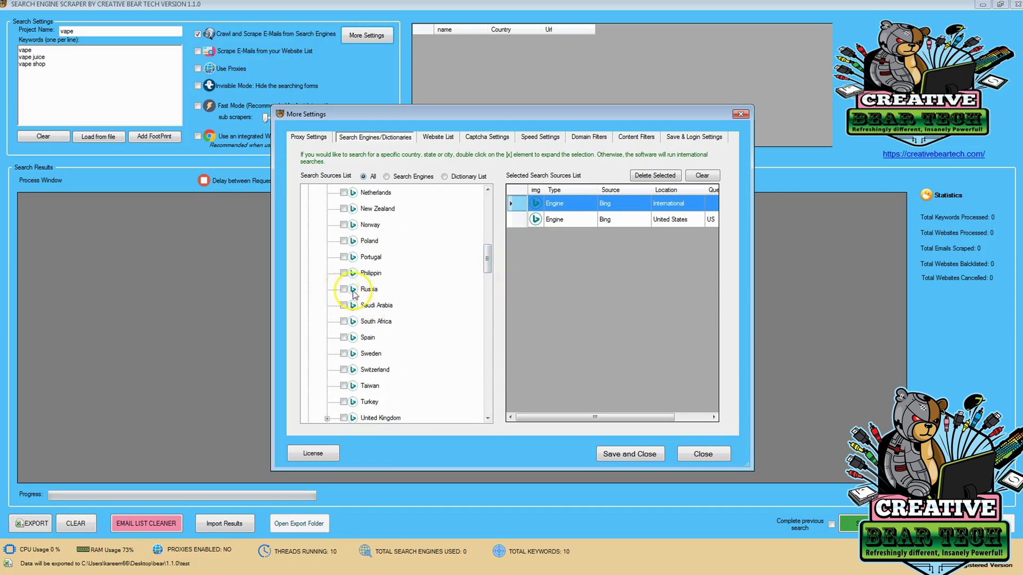
left_click_drag(486, 268, 486, 302)
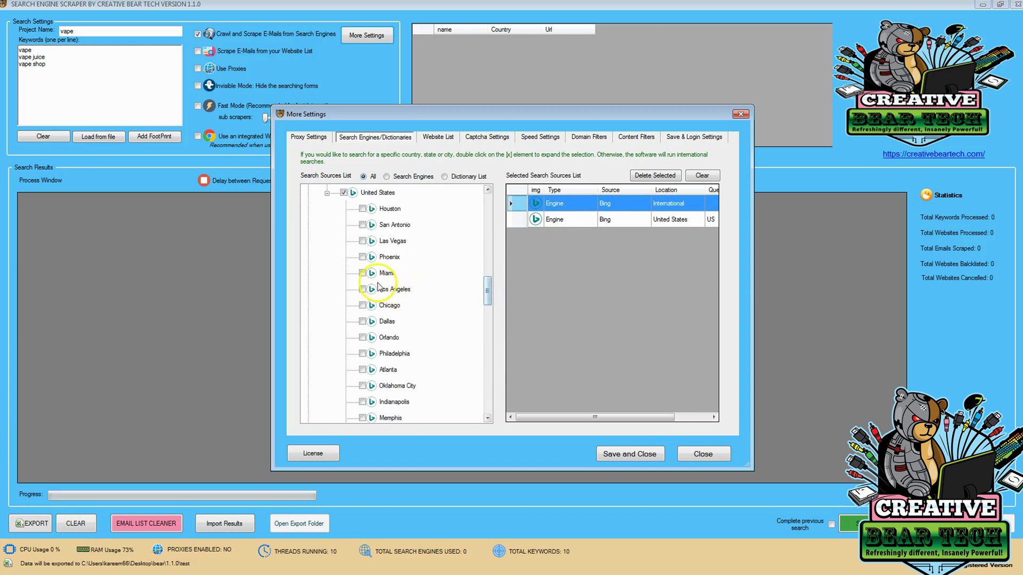
left_click(362, 273)
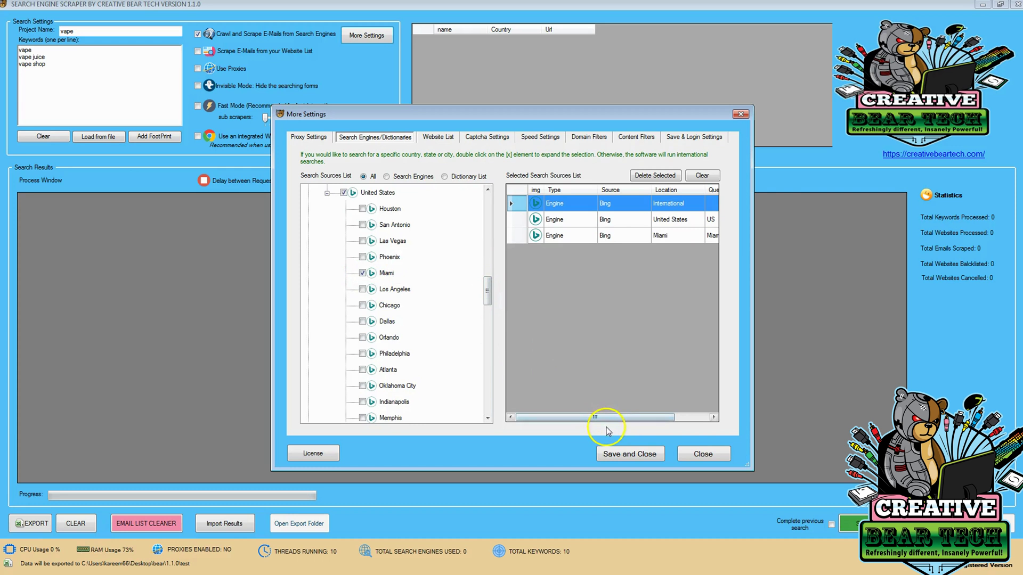
Step: Save the source settings, start scraping the vape keywords, and restore the scraper to a smaller window
left_click(608, 458)
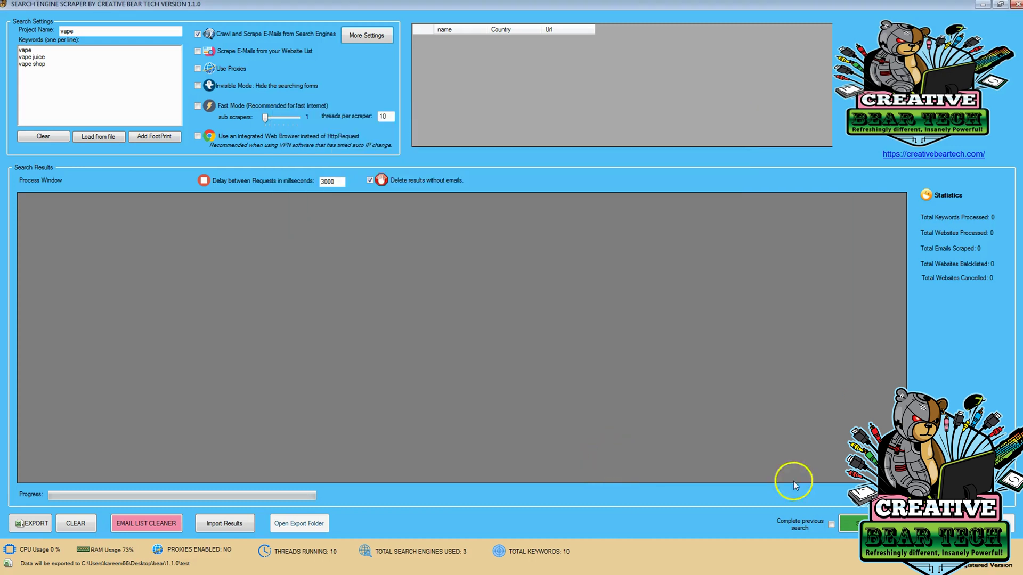
left_click(855, 523)
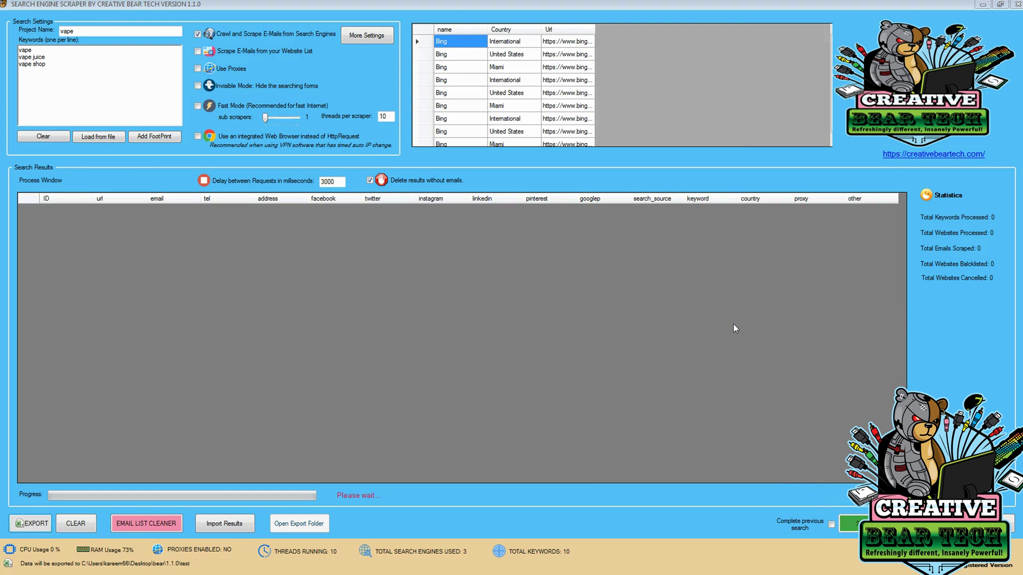
left_click(999, 4)
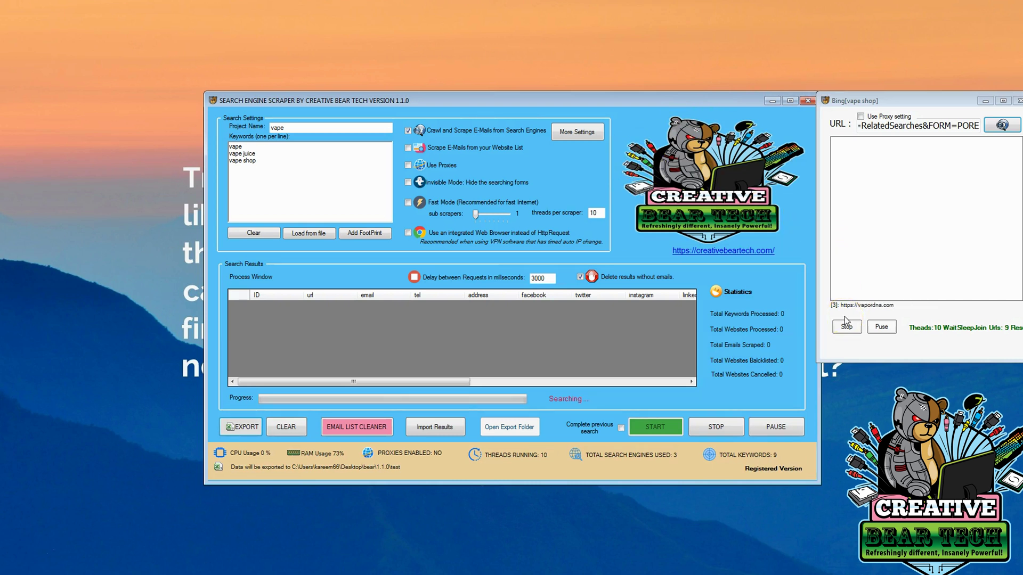
left_click(405, 176)
Step: Let scraping run until five vape websites with emails, phones and social links are collected
left_click(719, 287)
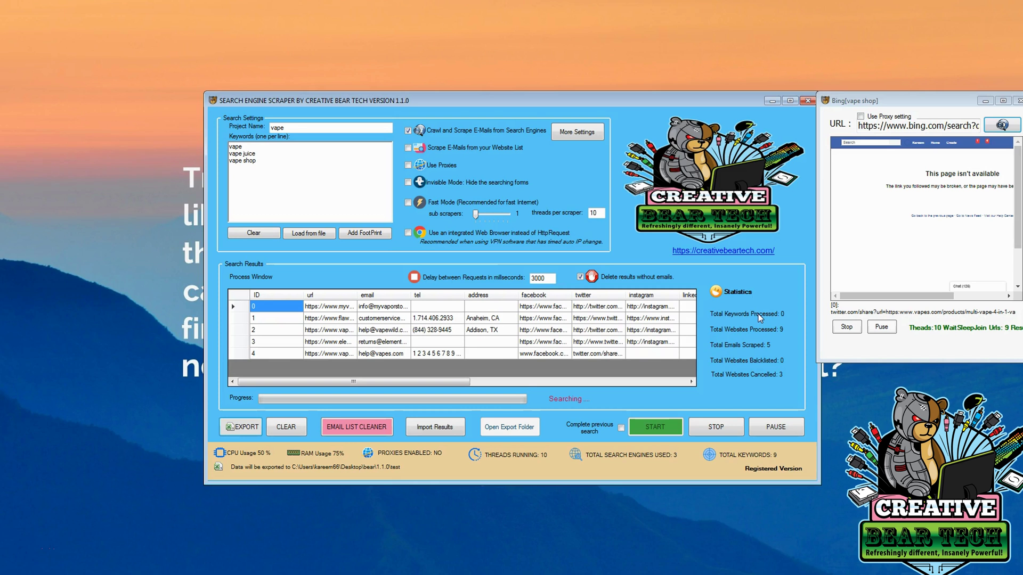
Step: Maximize the scraper and export the five results as vape_08-06-2019.csv
left_click(790, 101)
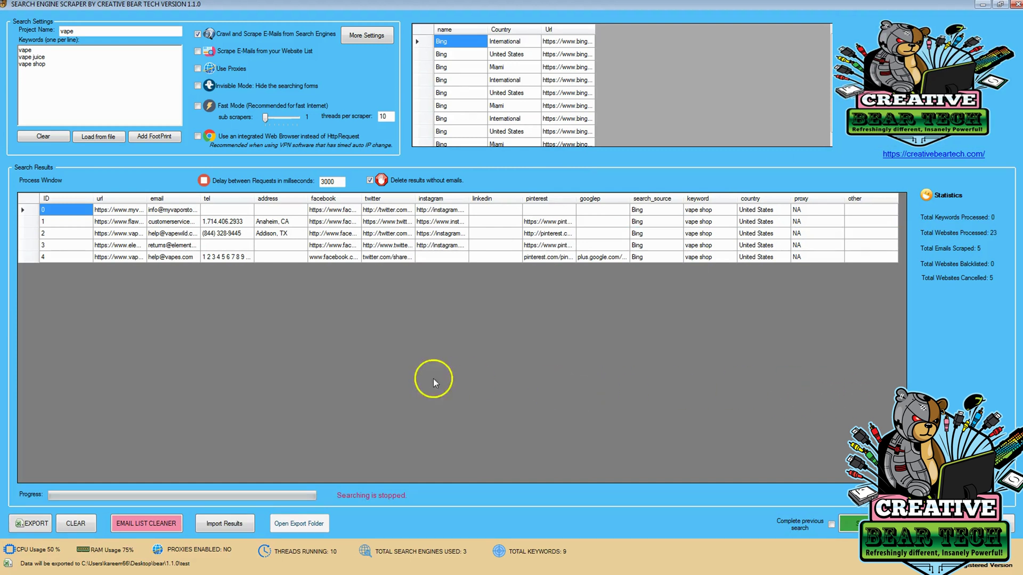
left_click(45, 526)
left_click(190, 490)
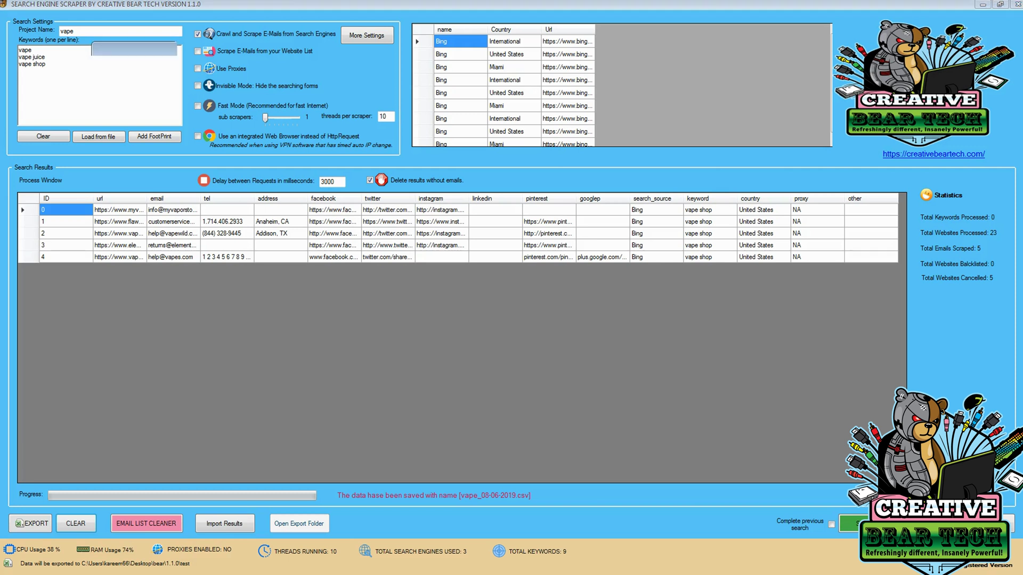
Step: Open vape_08-06-2019.csv from the test\vape folder in Excel
scroll(308, 234, "up", 7)
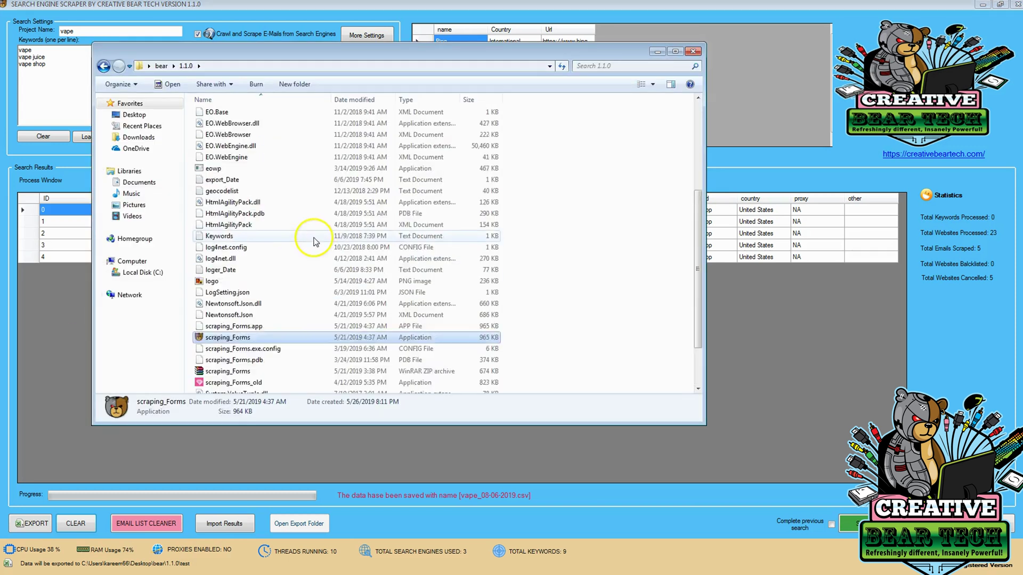
left_click(210, 219)
double_click(210, 219)
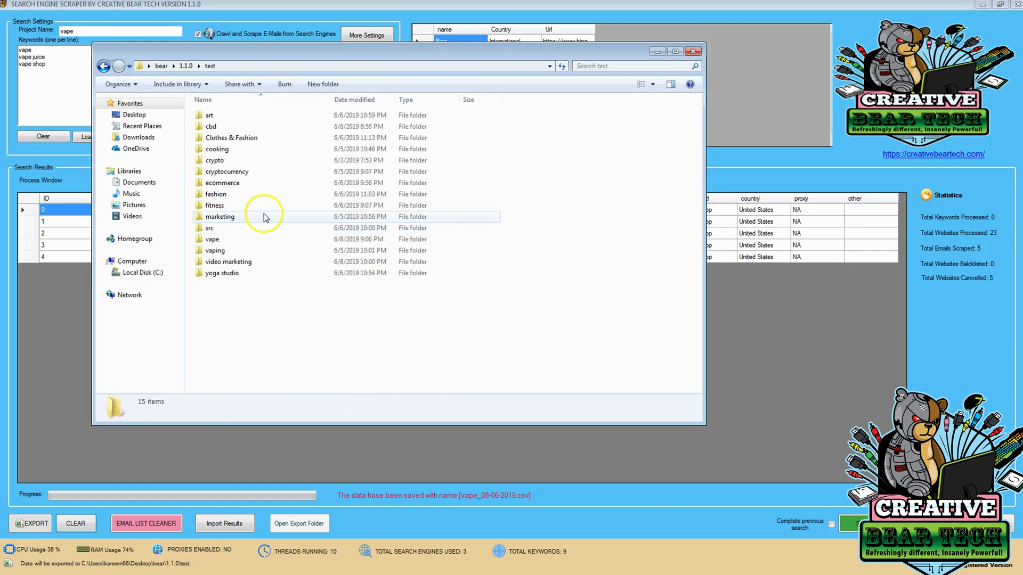
double_click(227, 239)
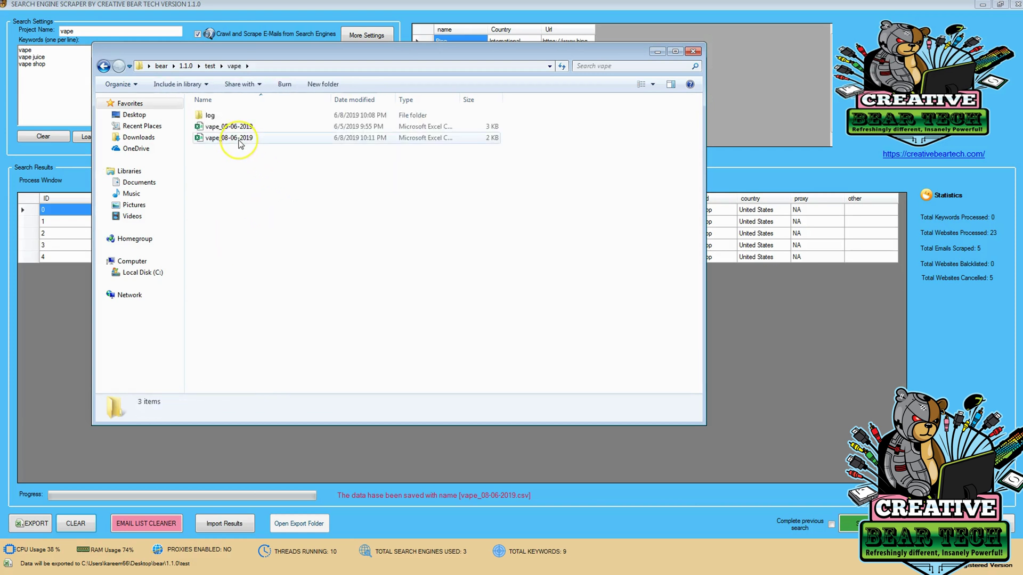
double_click(239, 138)
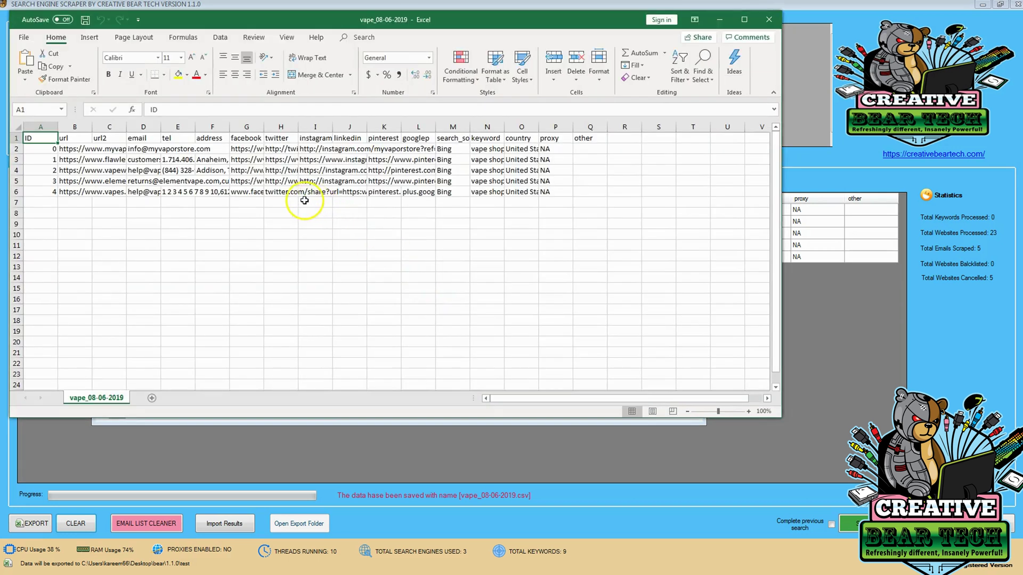
Step: Autofit columns B, D, E and F, widen facebook column G, then close Excel
double_click(91, 142)
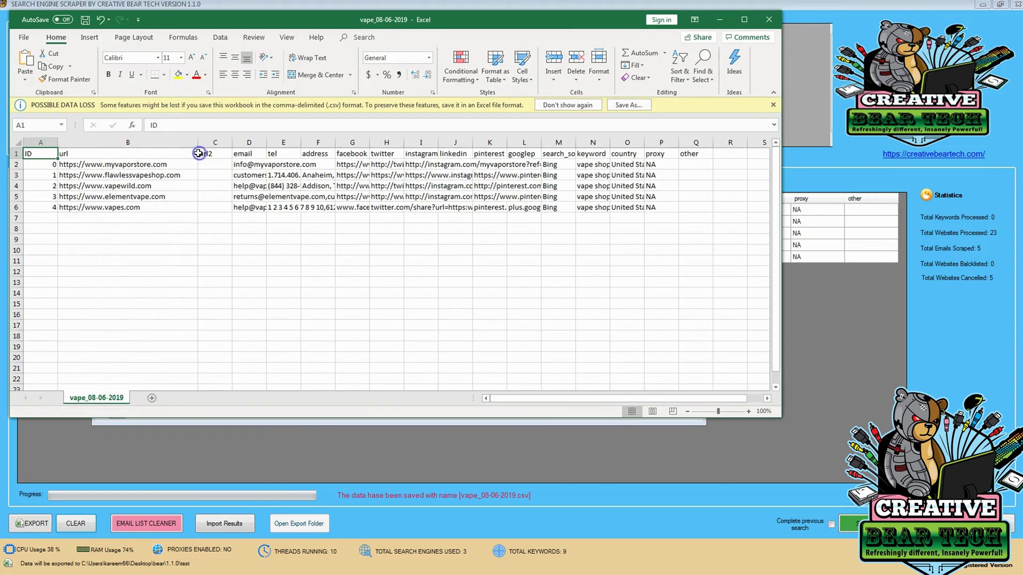
double_click(266, 142)
left_click(389, 142)
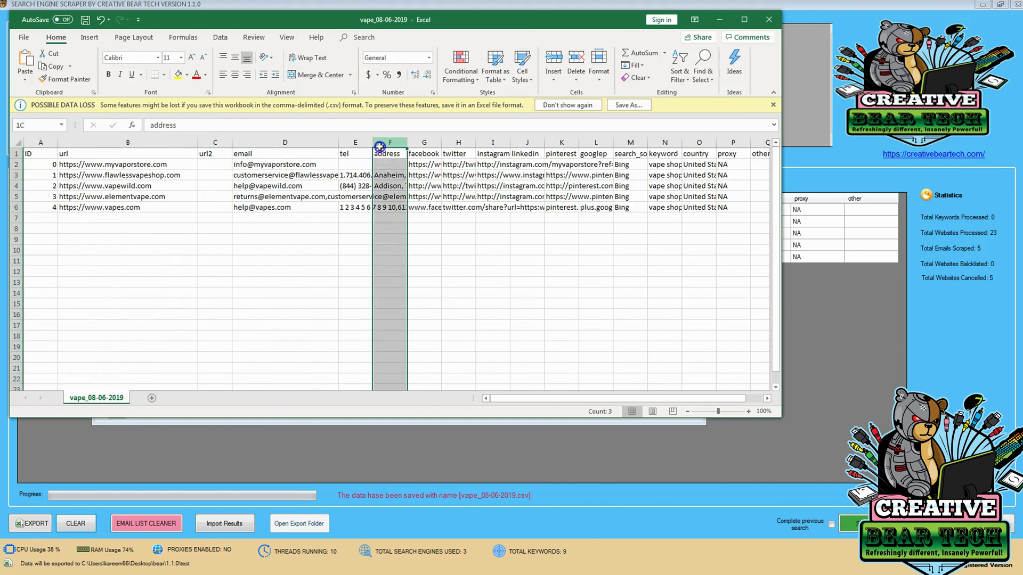
double_click(372, 142)
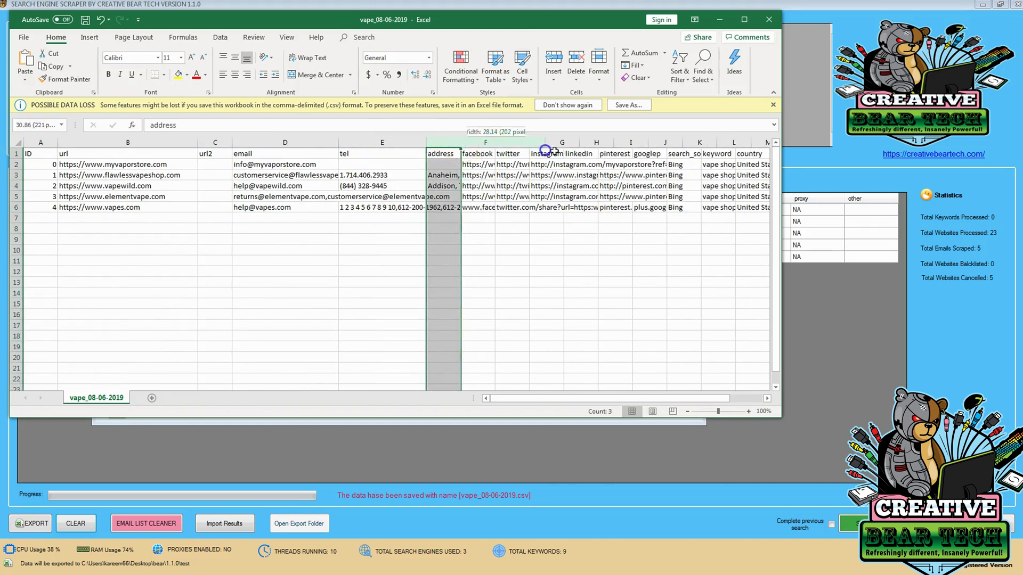
double_click(458, 144)
left_click_drag(578, 145, 633, 145)
left_click(550, 205)
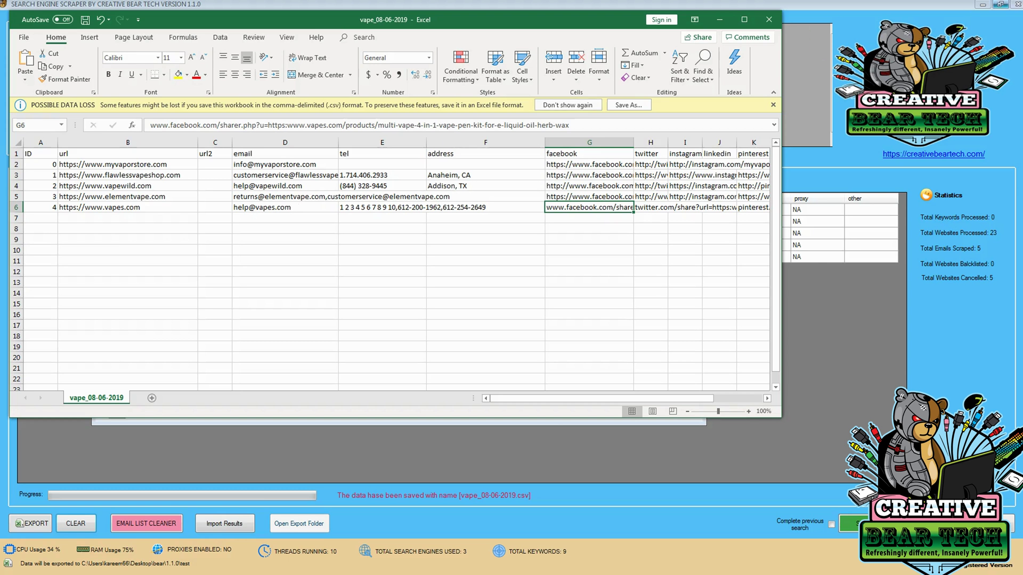
left_click(719, 20)
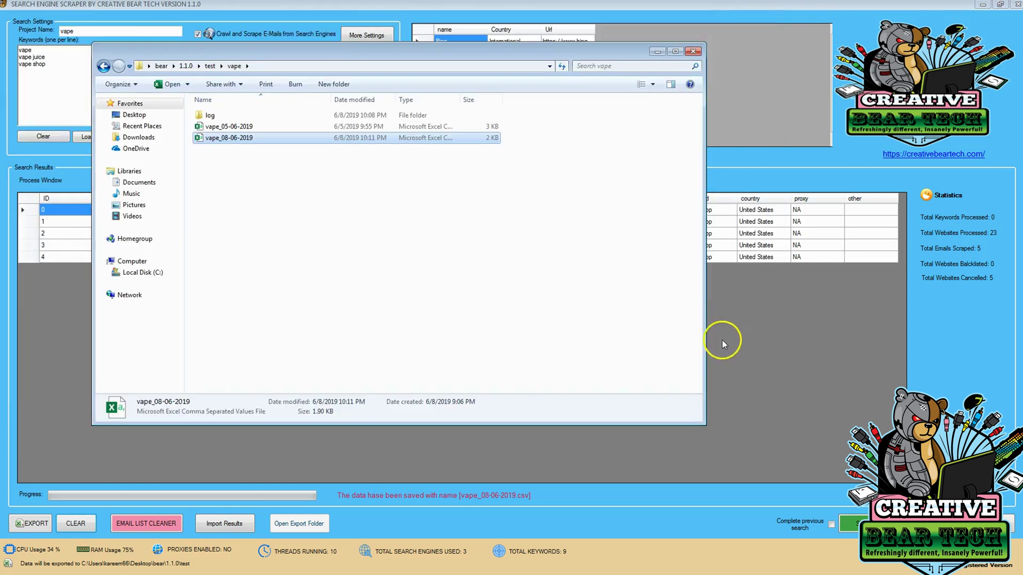